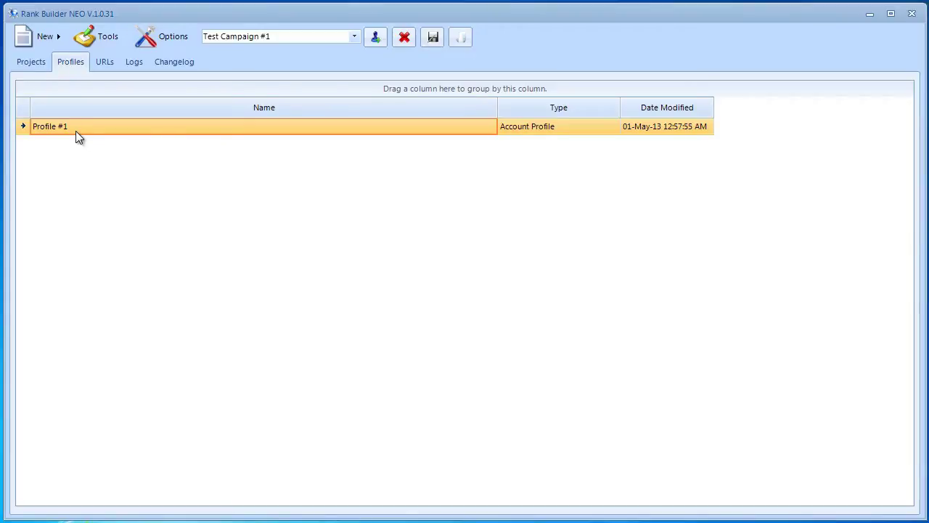
Create a new URL list named 'Online Dating', then open and close it, still empty
left_click(53, 39)
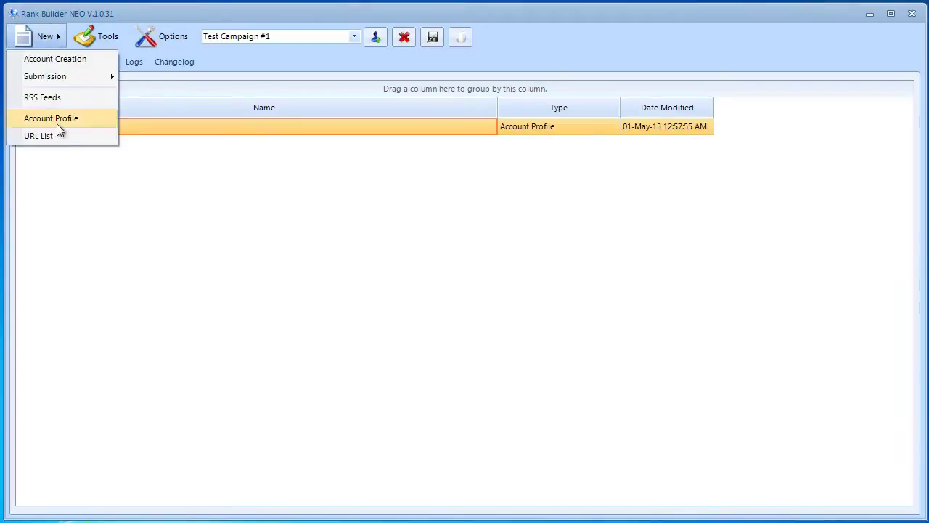
left_click(62, 138)
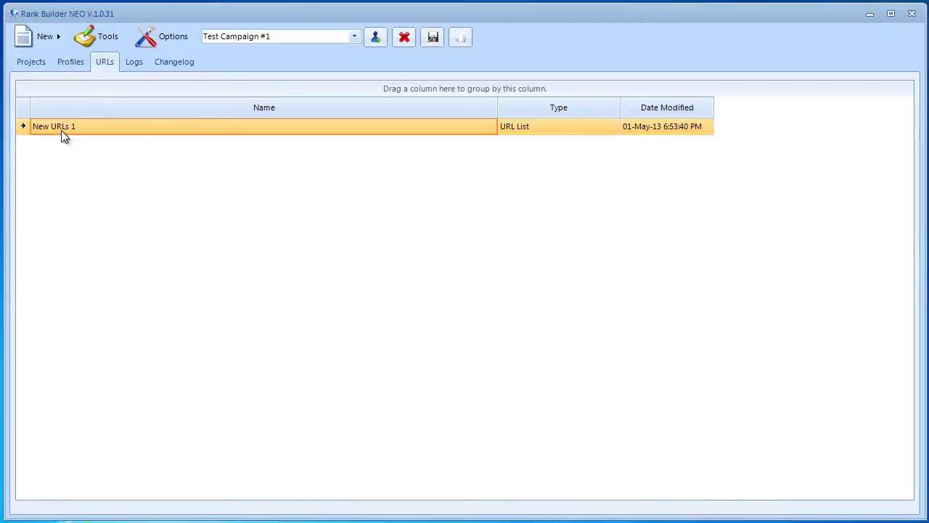
right_click(62, 133)
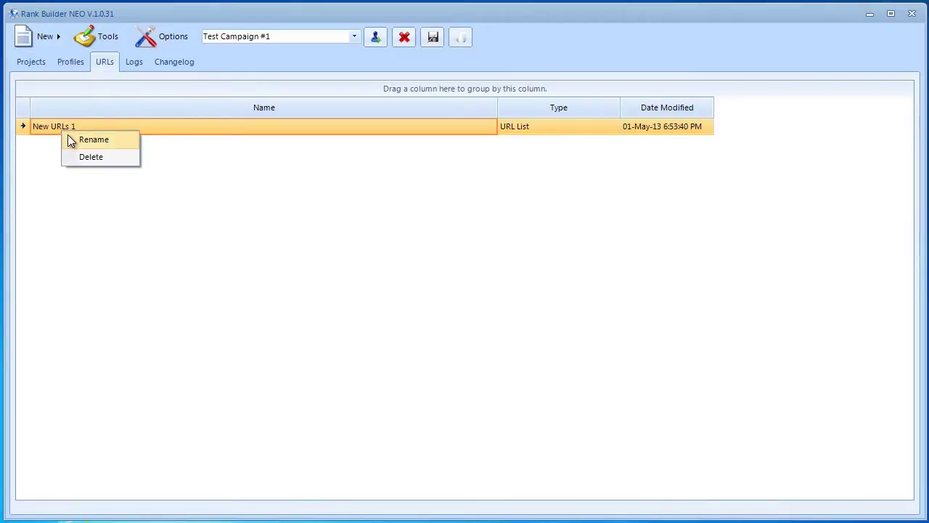
left_click(72, 137)
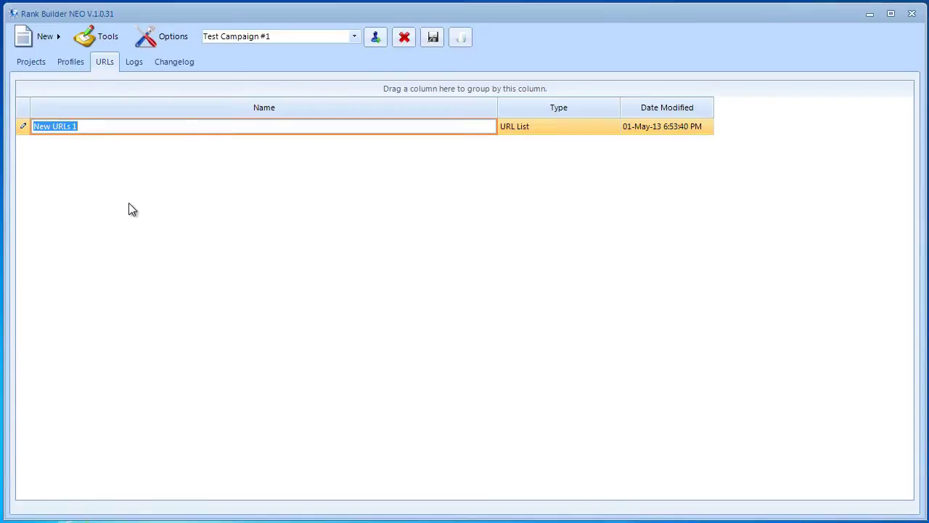
type("Online Dating")
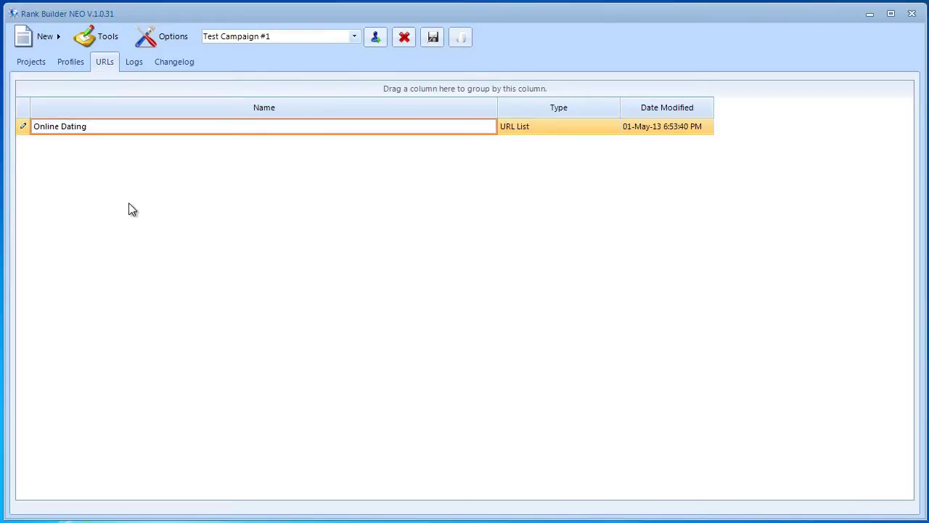
key("Return")
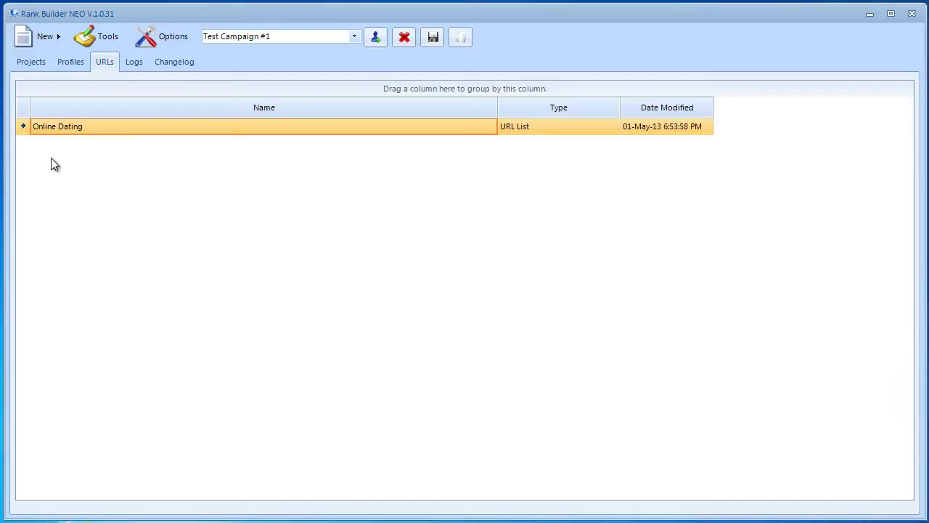
double_click(77, 128)
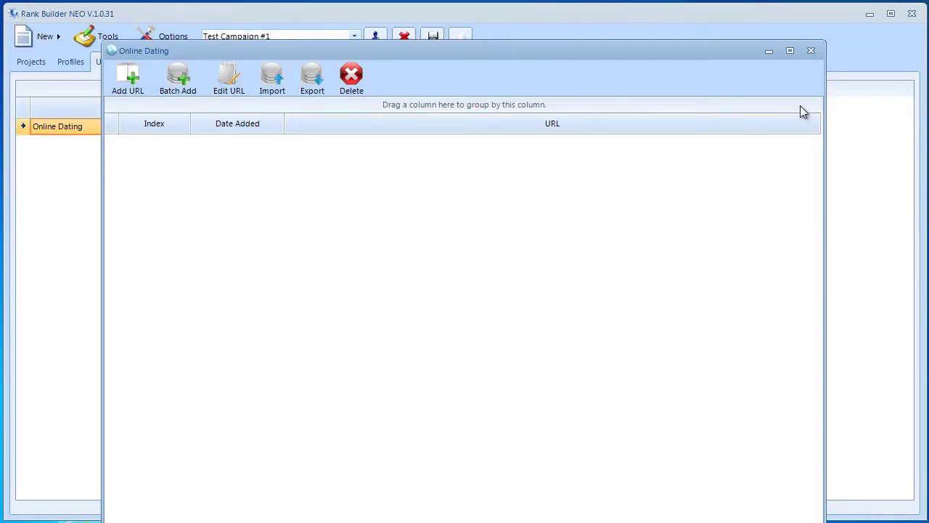
left_click(811, 50)
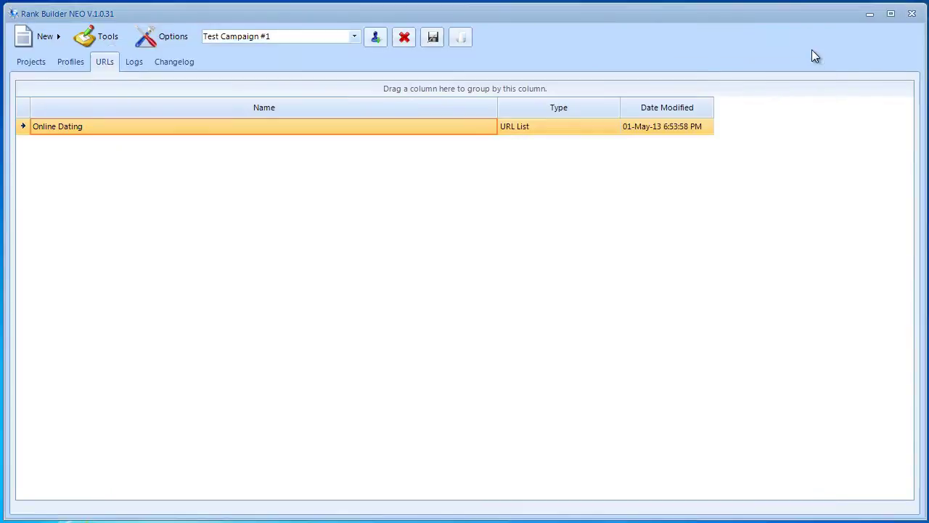
Add a Social Network submission project and rename it from New Projects 2 to '3 Tips for Online Dating'
left_click(36, 41)
mouse_move(84, 76)
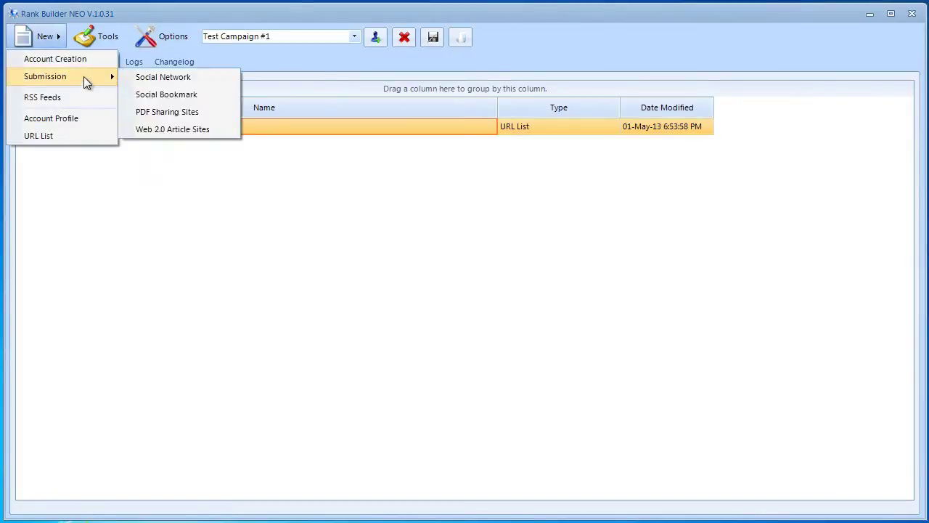
left_click(144, 77)
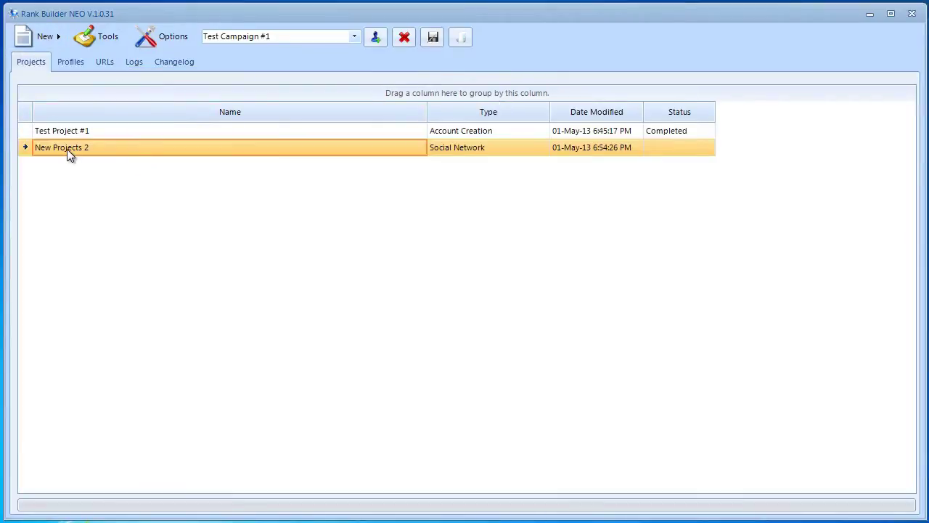
right_click(88, 148)
left_click(99, 158)
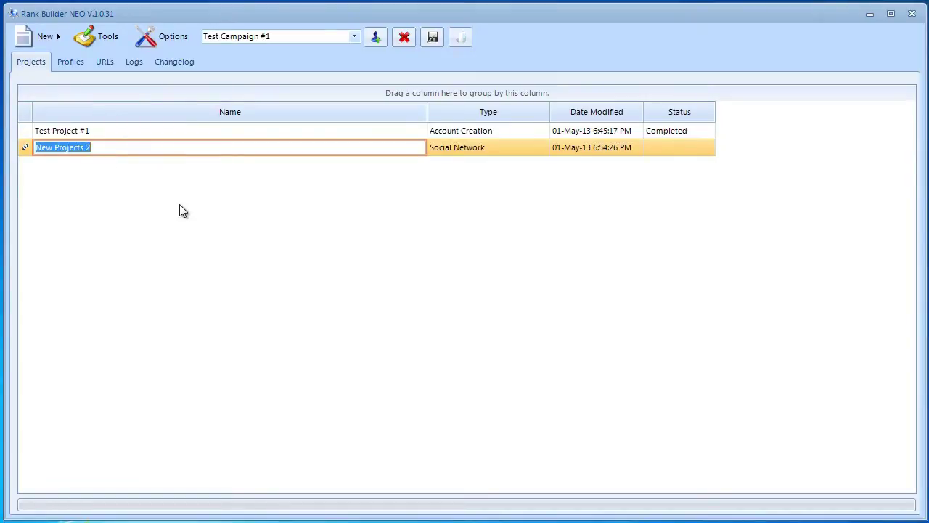
type("3 T")
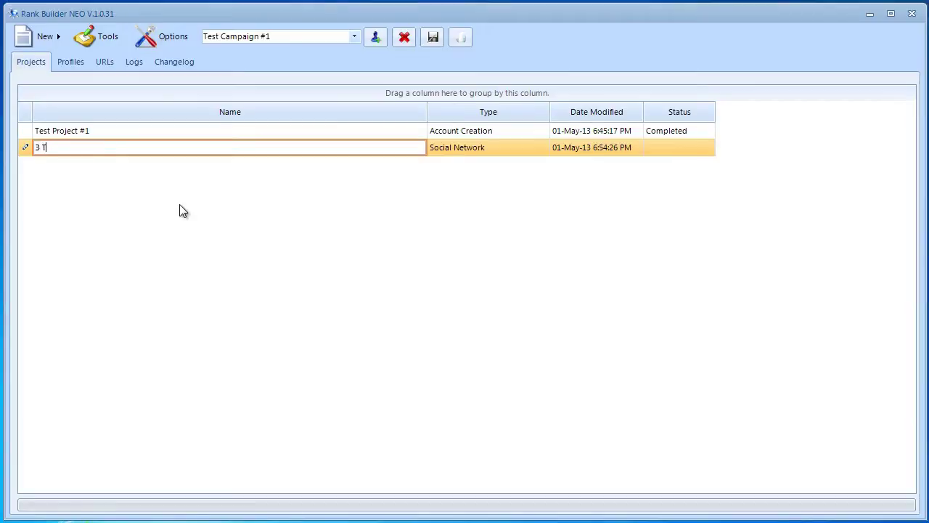
type("ips for Online Dating")
key("Return")
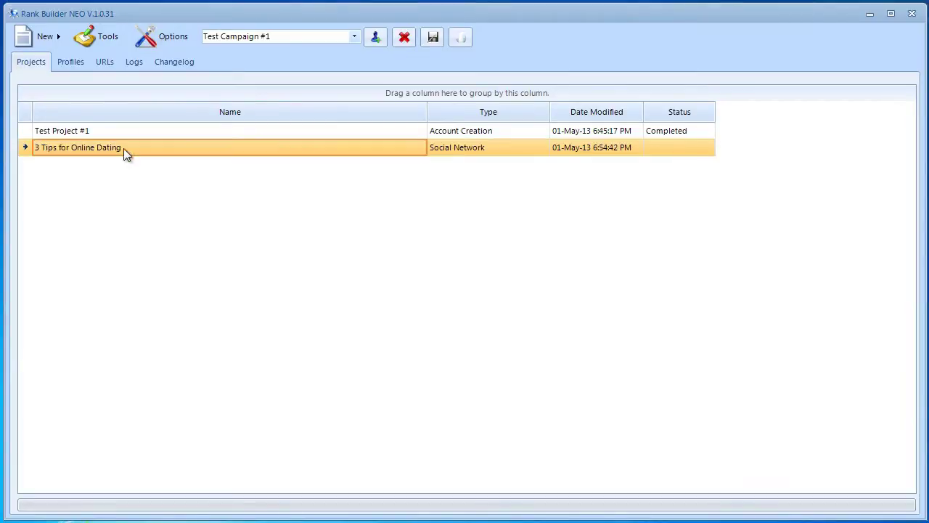
Open the 3 Tips for Online Dating project and try the Select All and PR-only site filters
double_click(123, 149)
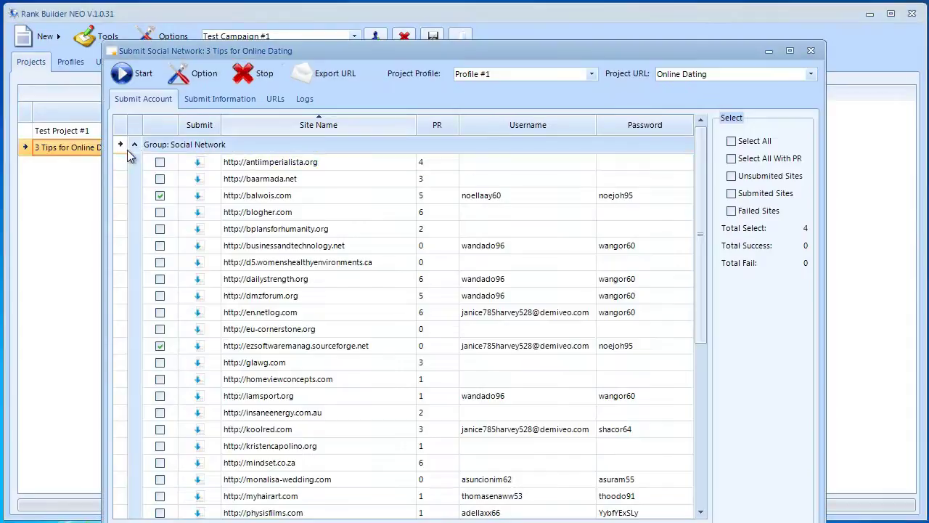
mouse_move(699, 154)
left_mouse_down()
mouse_move(702, 354)
mouse_move(698, 153)
left_mouse_up()
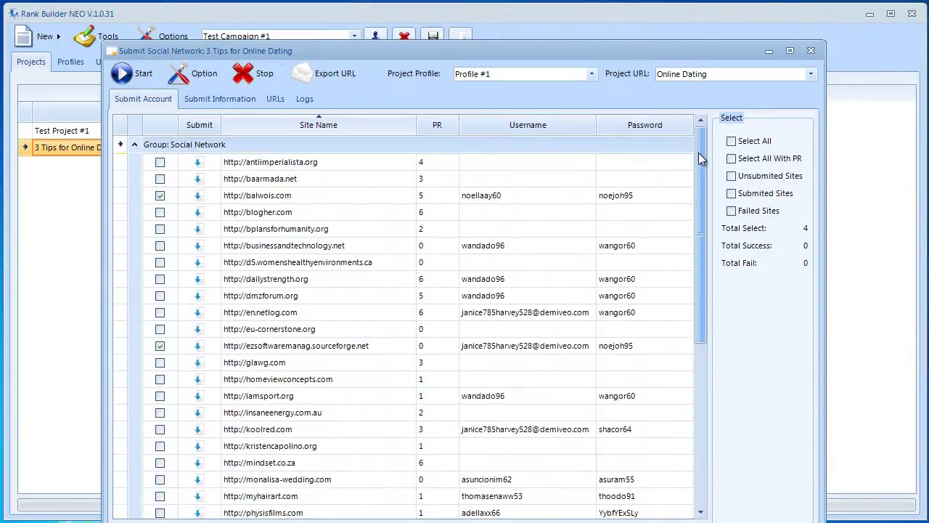
left_click(754, 143)
left_click(755, 165)
left_click(755, 165)
left_click(752, 144)
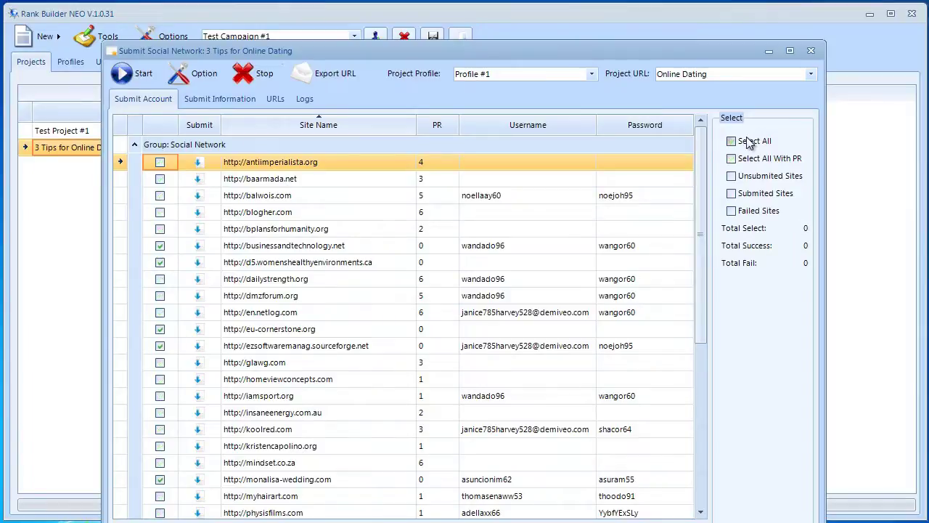
Try the submitted, unsubmitted and failed filters, then mark all 39 sites for submission
left_click(757, 195)
left_click(758, 177)
left_click(757, 195)
left_click(759, 178)
left_click(759, 211)
left_click(759, 213)
left_click(160, 196)
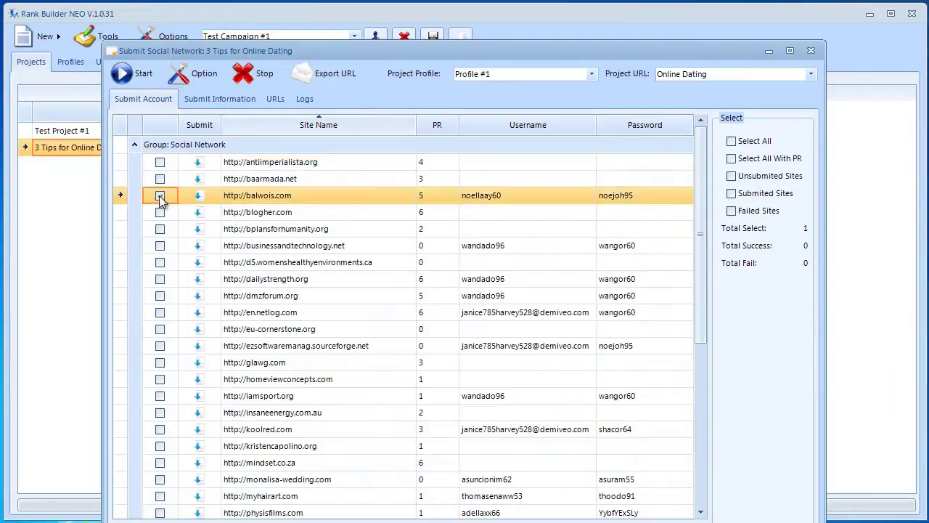
left_click(731, 140)
Set the project profile to Profile #1 and the URL list to Online Dating, then show Submit Information
left_click(513, 73)
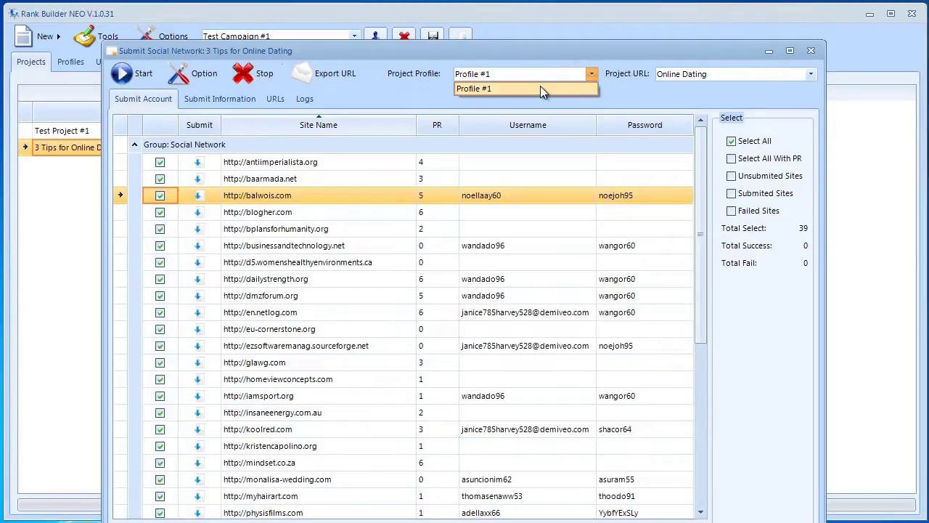
left_click(496, 89)
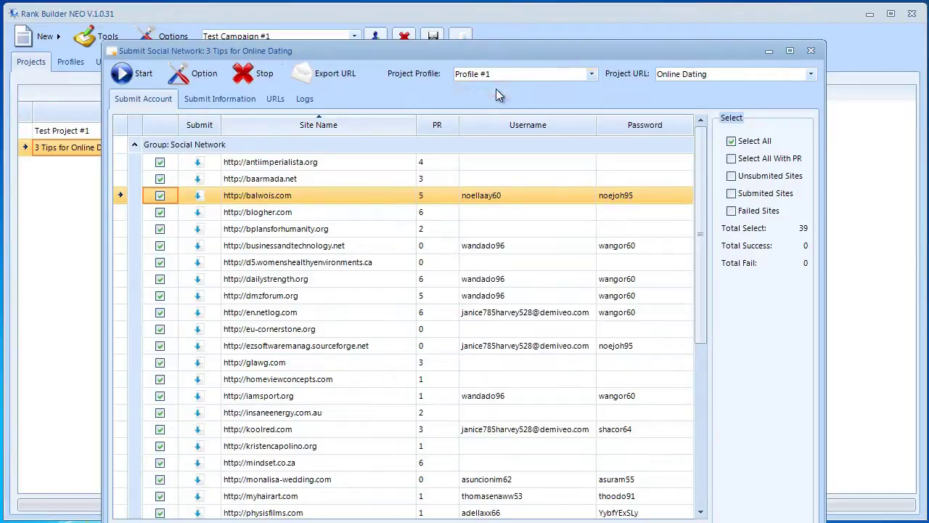
left_click(711, 73)
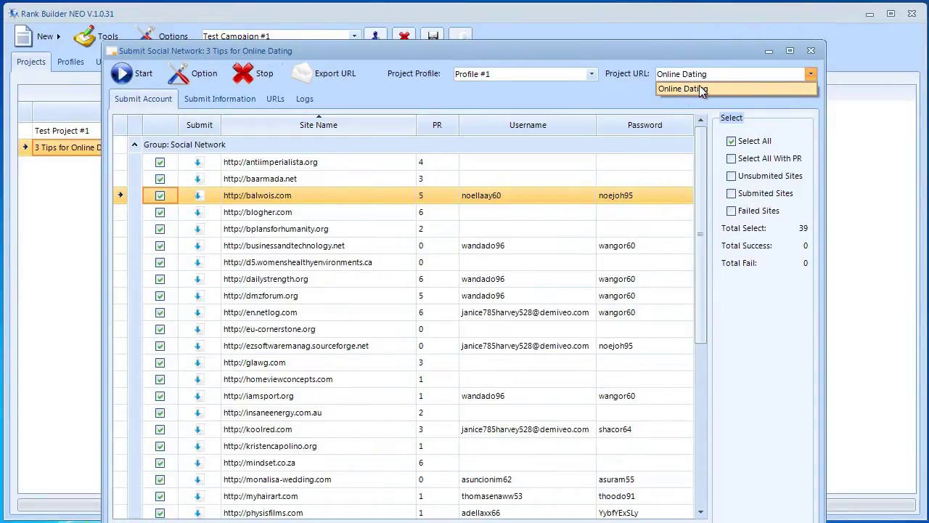
left_click(699, 87)
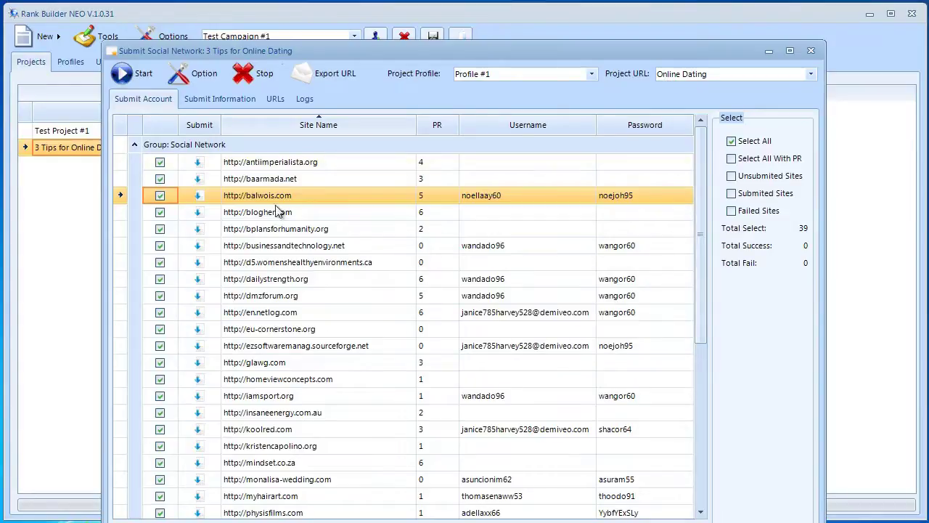
left_click(218, 100)
Enter the title '{3 Tips|3 Easy Techniques} for Attracting {Women|Dates} Online', removing stray letters
left_click(245, 122)
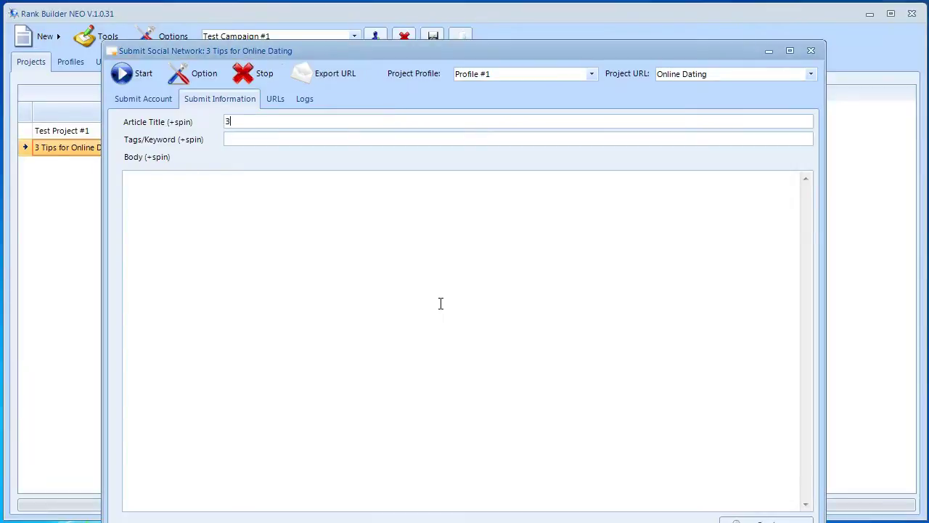
key("BackSpace")
type("{3 Tips|3 Easy Techniques}")
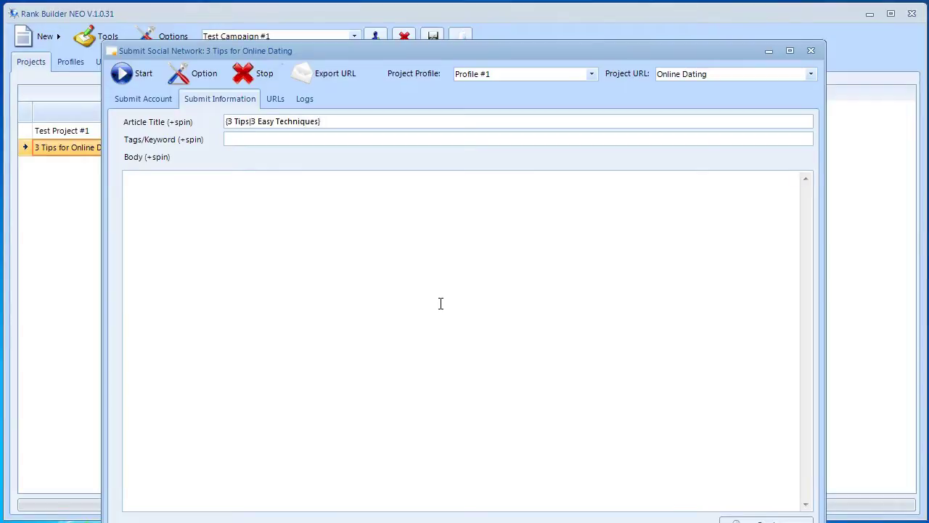
type(" for Attracting {Women")
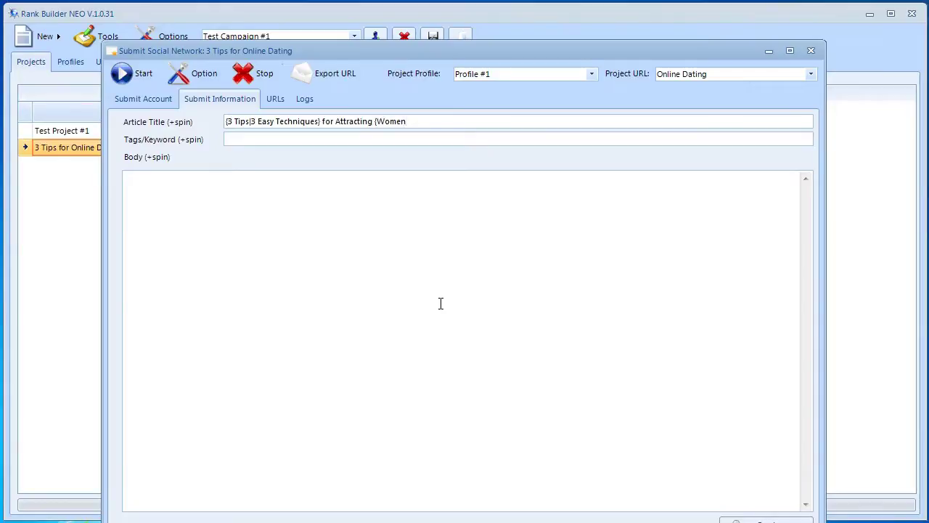
type("|Dates} On")
type("line")
Enter the tags 'online dating, {meeting|getting to know} women online, facebook dating'
type("online ")
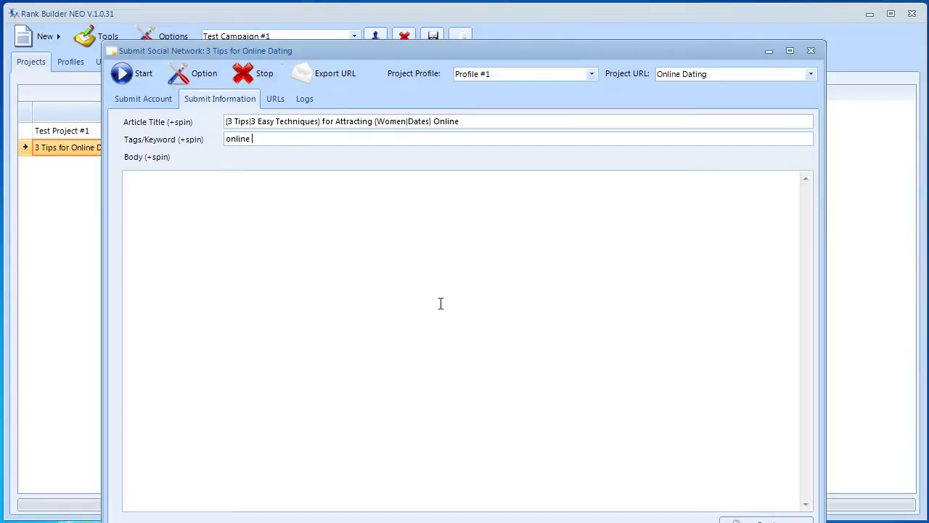
type("dating, {m")
key("BackSpace")
type("{meeting|getting to know} women online,")
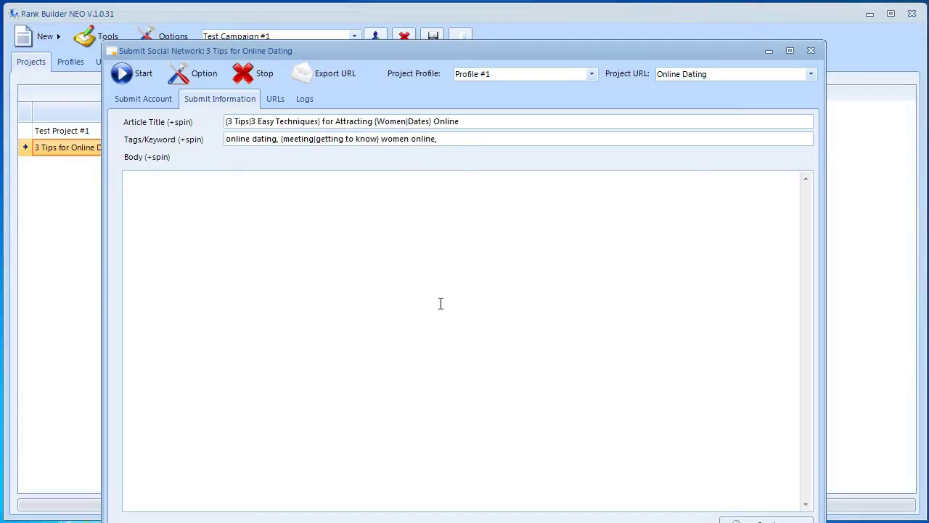
type(" facebook dating")
Add '3 Techniques' as a third title variant and close the brace in the tags
left_click(320, 120)
type("}")
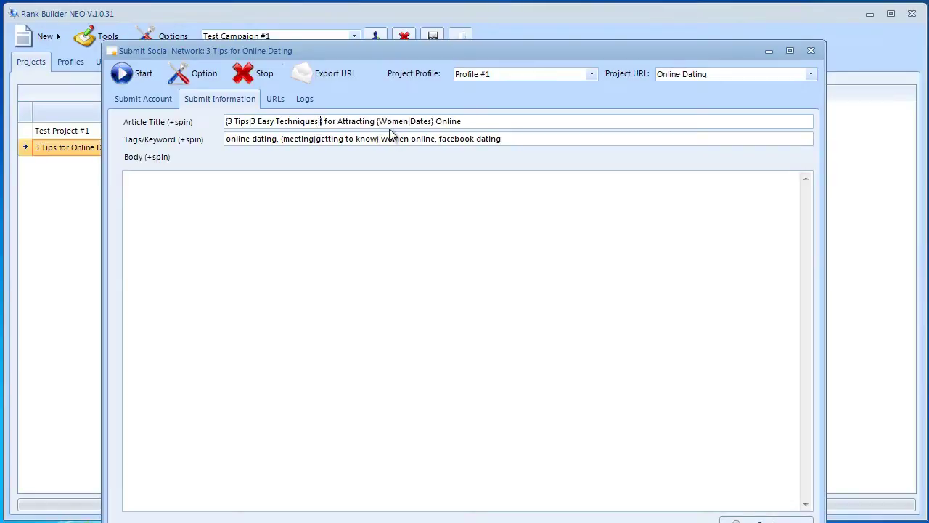
type("|3 Techniques")
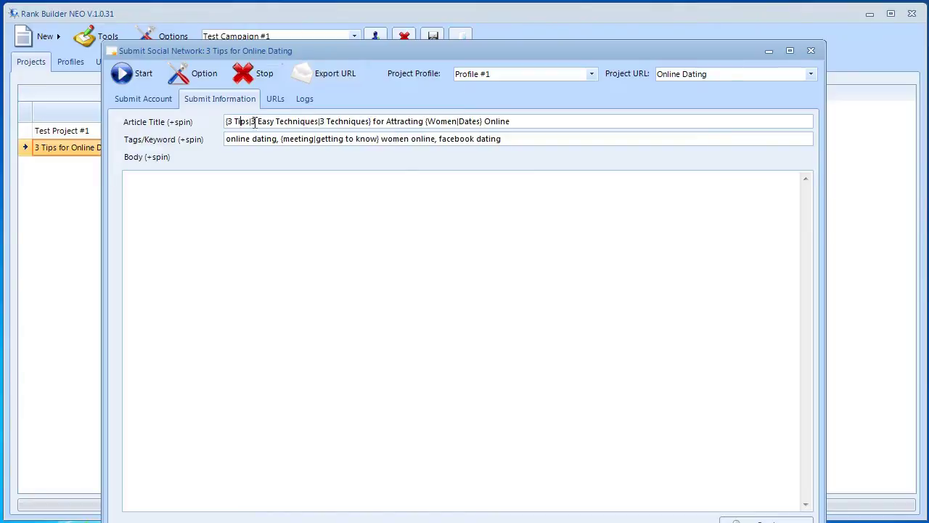
left_click(330, 122)
left_click(368, 122)
left_click(277, 138)
type(",")
type("}")
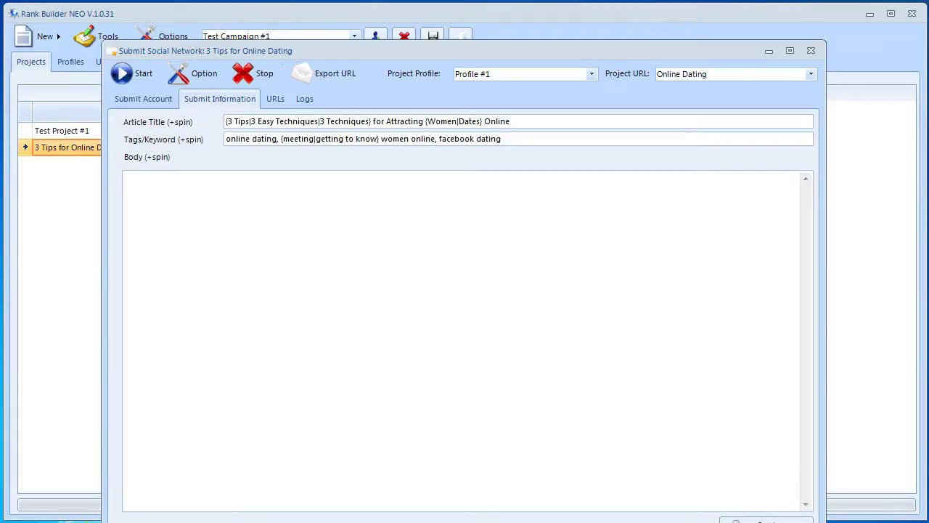
Paste the full three-tips online dating article into the Body box and position before 'attracting'
left_click(352, 313)
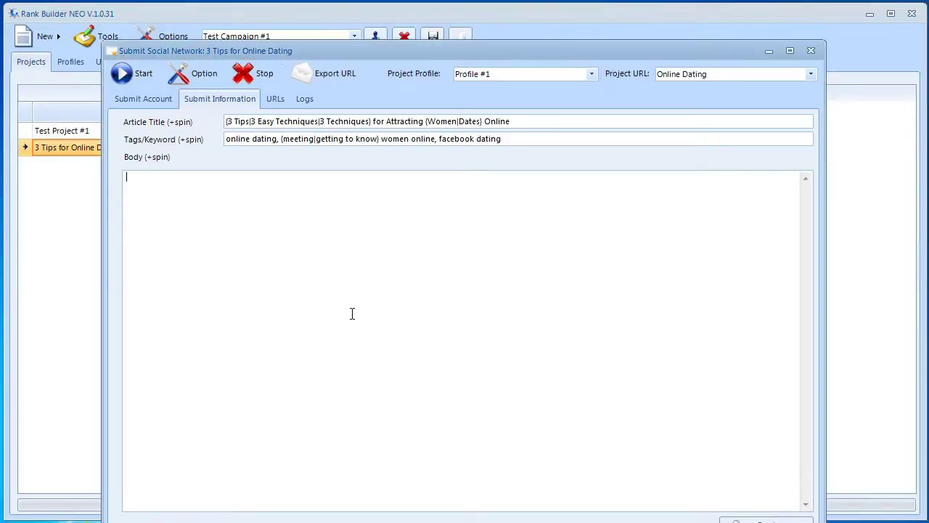
key("ctrl+v")
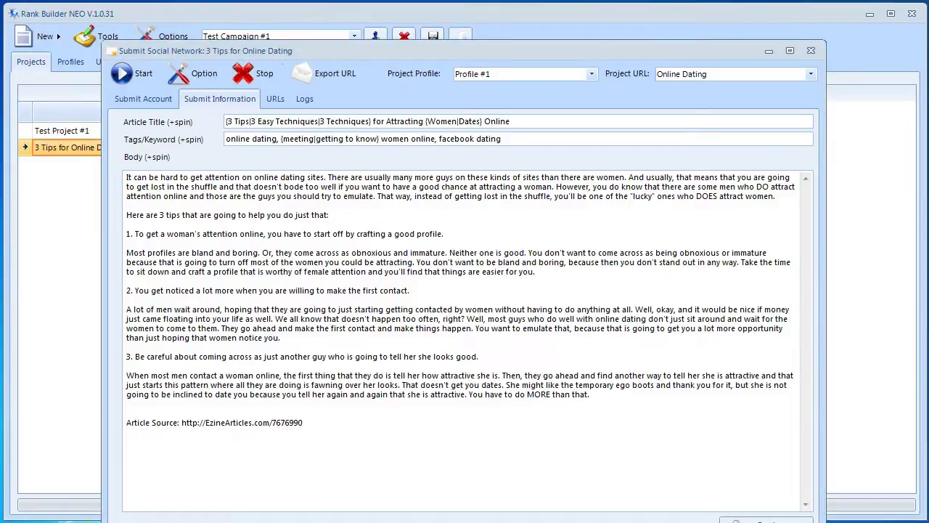
left_click(546, 273)
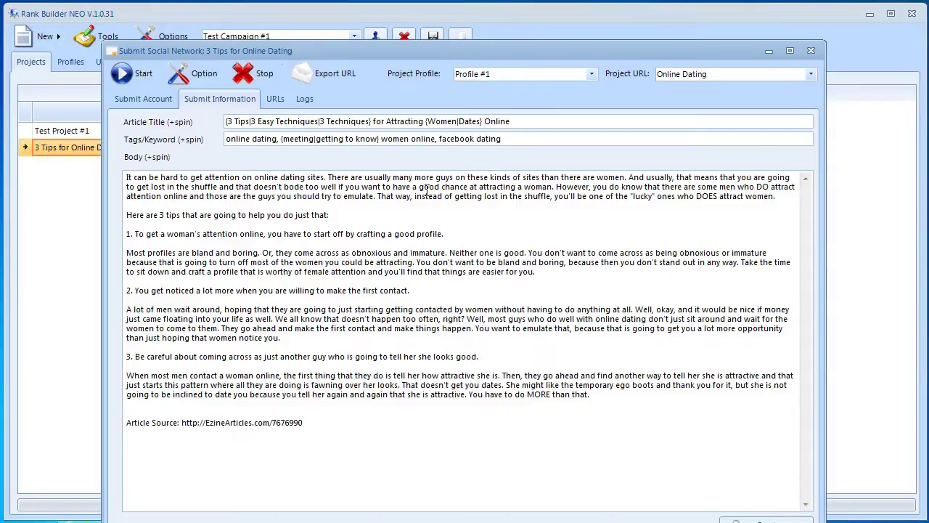
left_click(479, 187)
type("<")
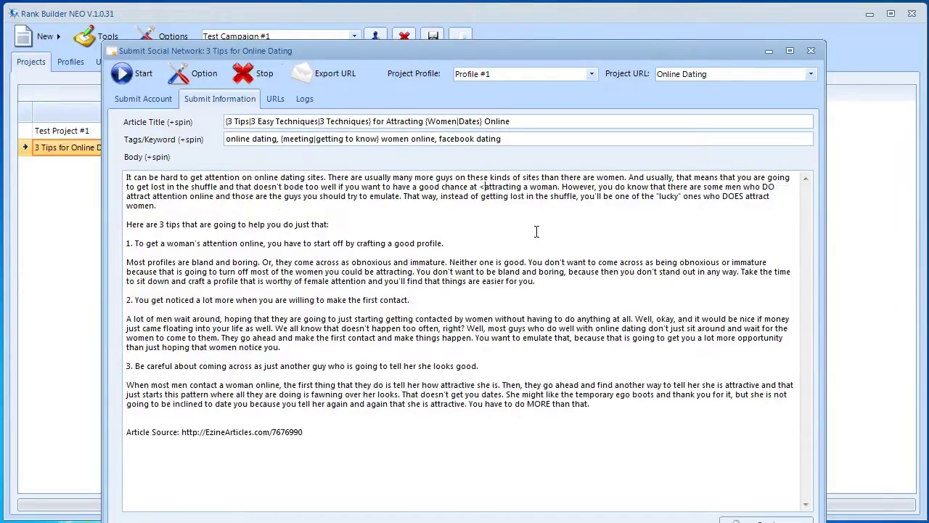
type("a href")
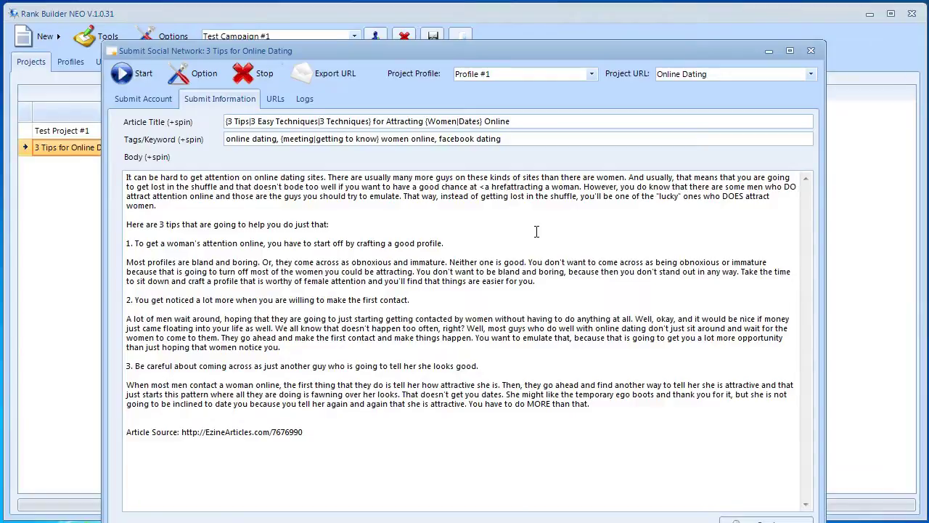
type("\"")
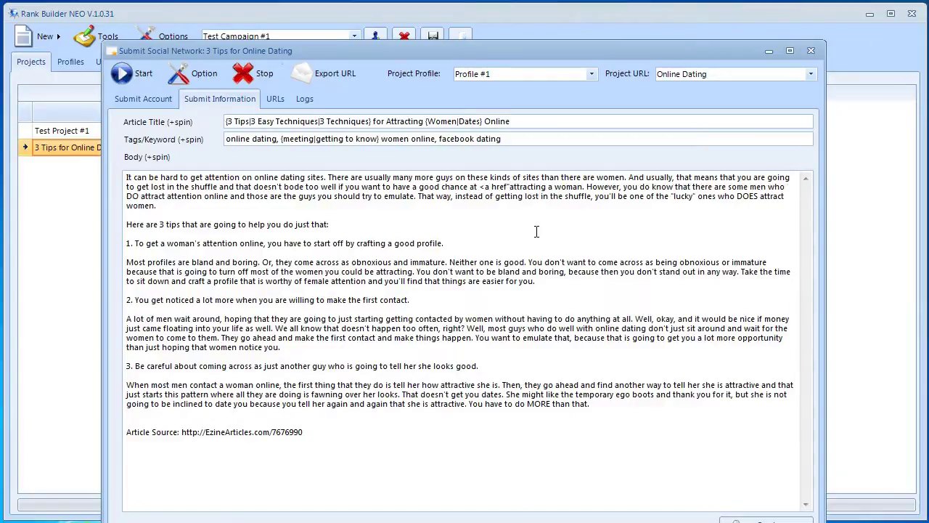
type("\"")
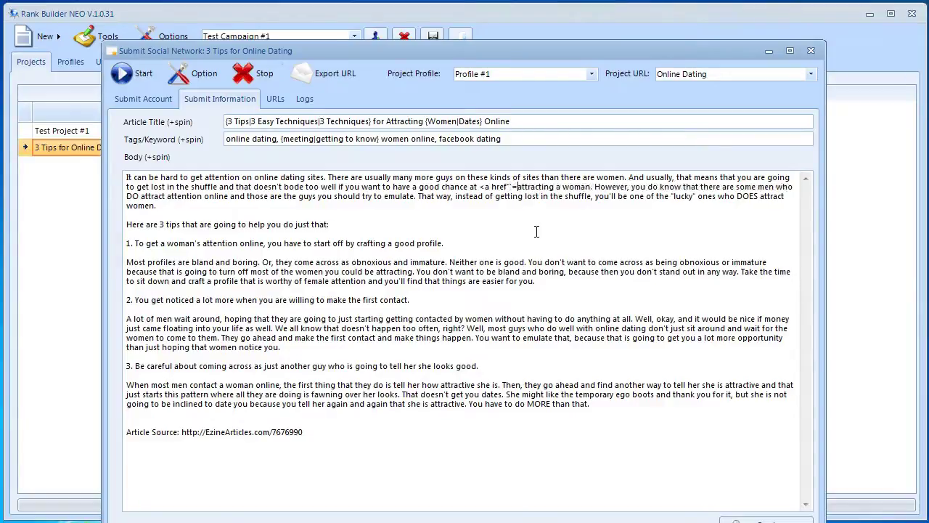
type("=")
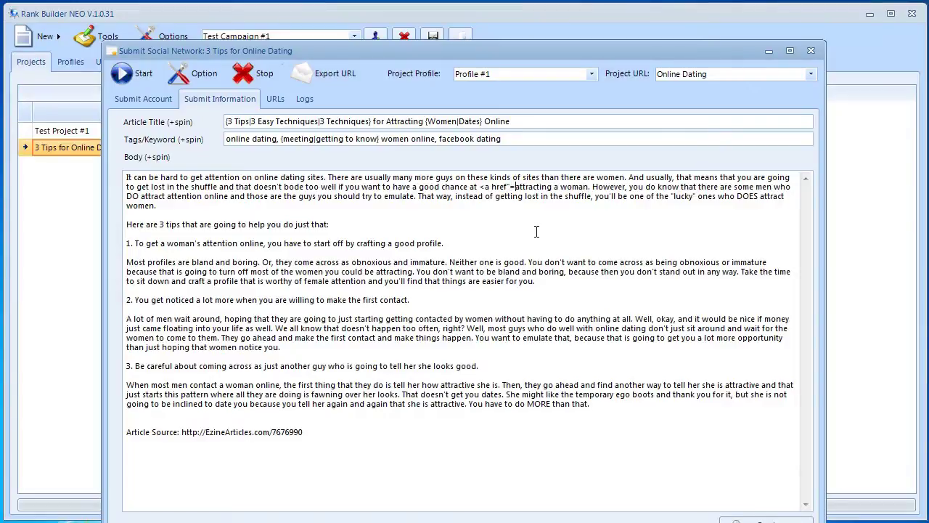
key("BackSpace")
key("BackSpace")
key("BackSpace")
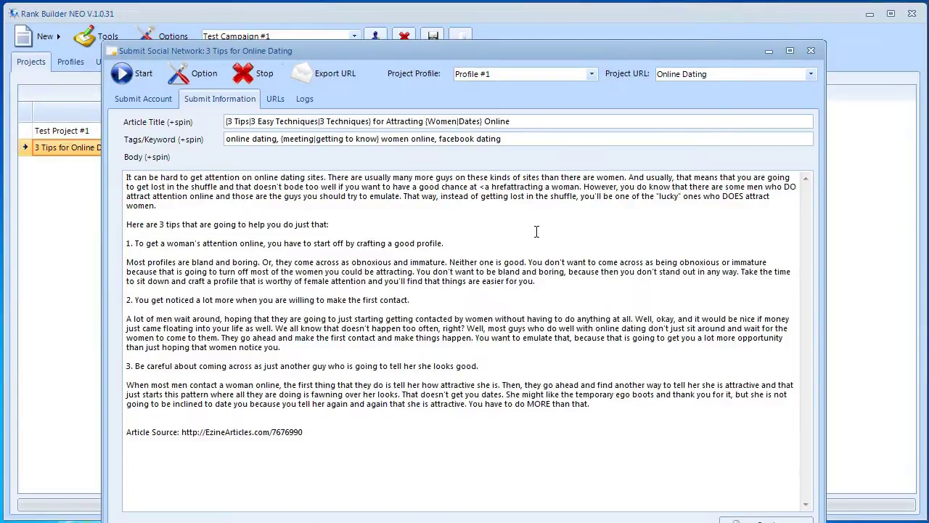
type("\"")
type("=")
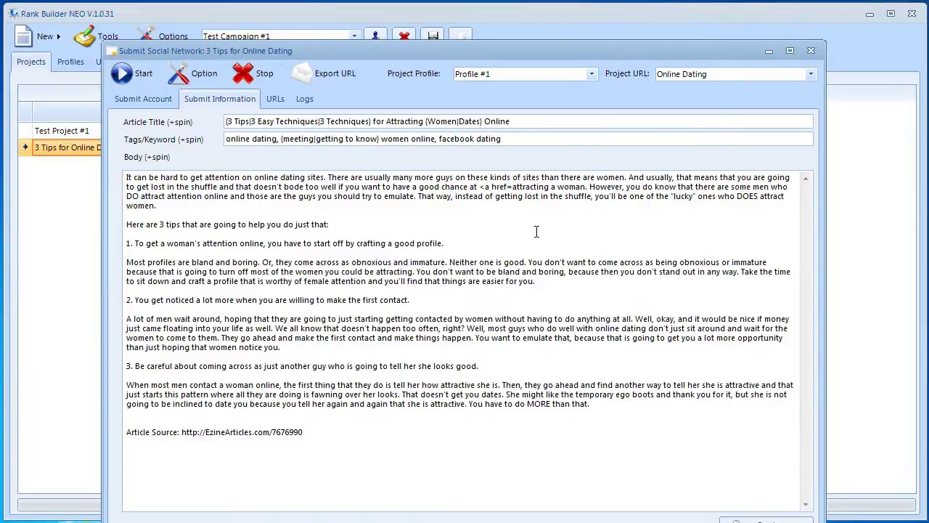
type("\"")
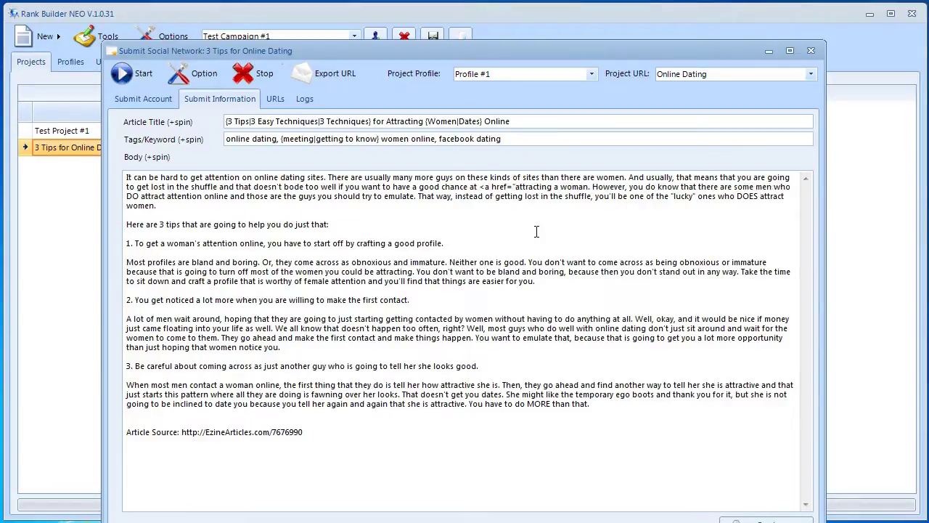
type("http://")
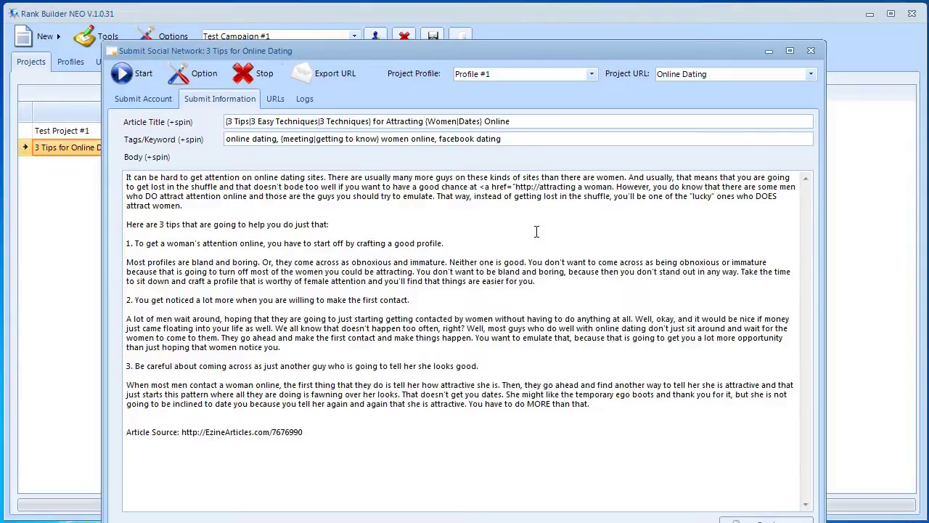
type("datingonline.com/\"")
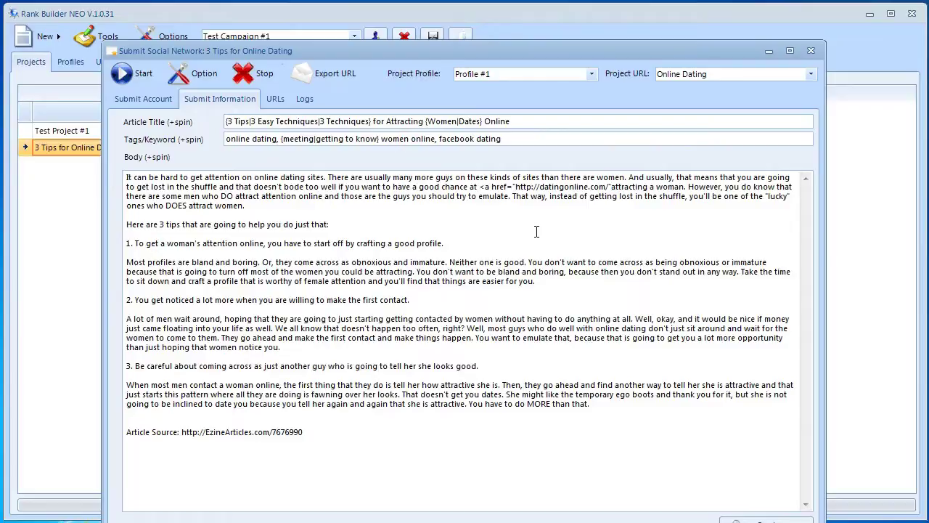
type(">")
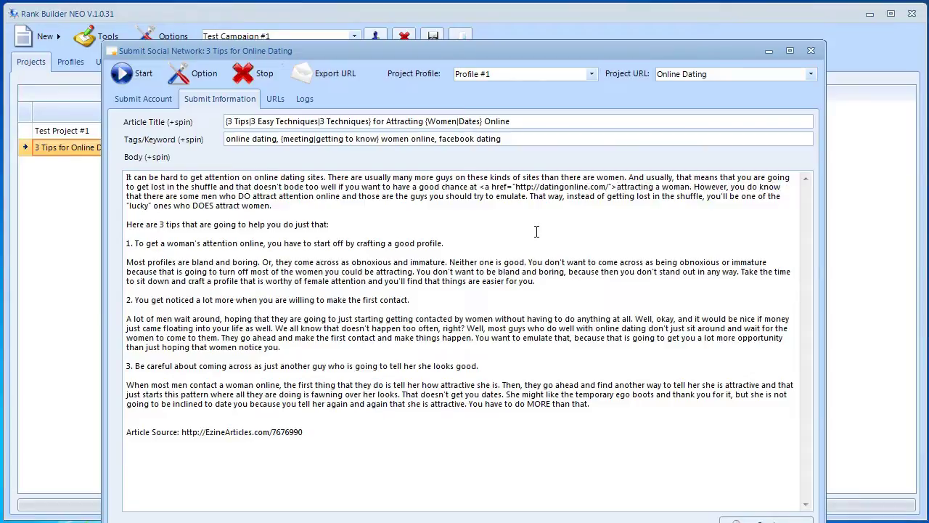
key("shift+Right")
key("shift+Right")
key("shift+Right")
key("shift+Right")
key("shift+Right")
key("shift+Right")
key("shift+Right")
key("shift+Right")
key("shift+Right")
key("shift+Right")
key("shift+Right")
key("shift+Right")
key("shift+Right")
key("shift+Right")
key("shift+Right")
key("shift+Right")
key("shift+Right")
key("shift+Right")
key("Right")
type("<")
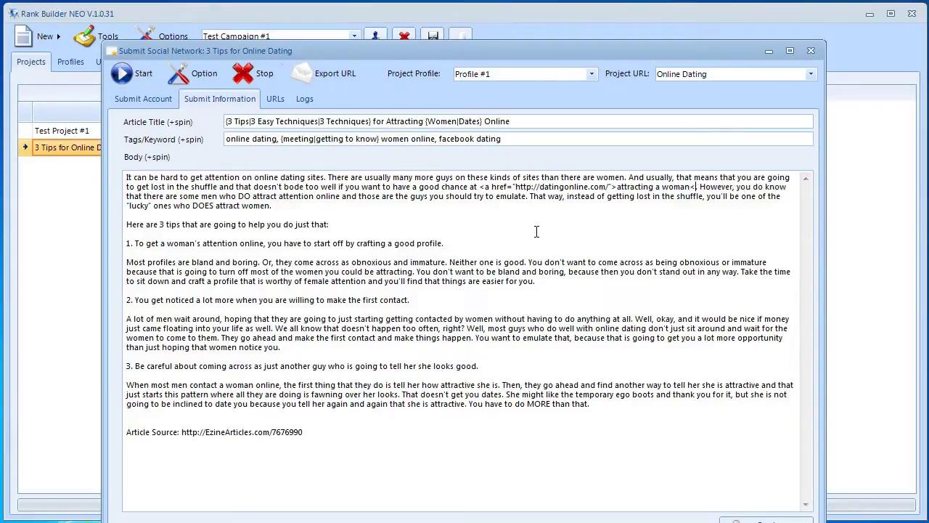
type("/a")
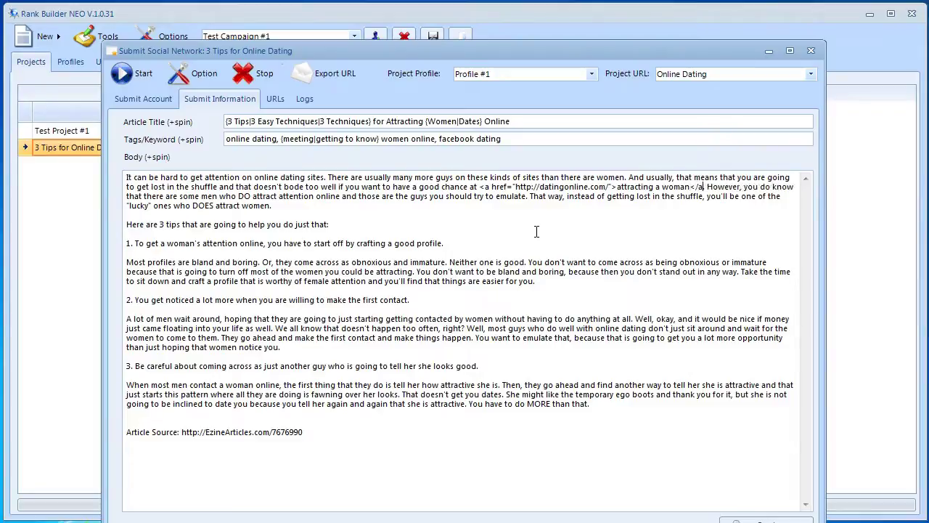
type(">")
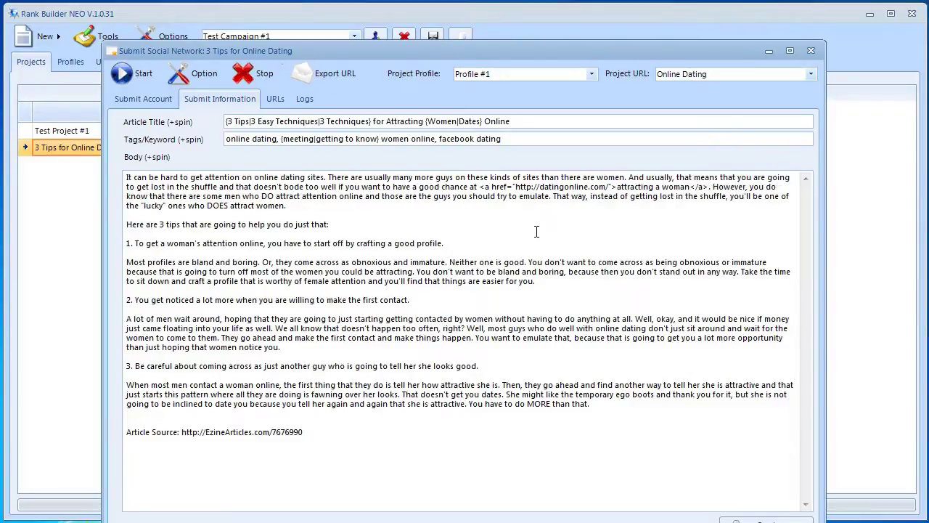
key("Left")
left_click_drag(616, 186, 691, 187)
left_click_drag(616, 186, 691, 187)
Insert '<a href="http//bing.com/">attention online</a>' before 'attention' in tip 1
left_click(691, 188)
left_click(203, 243)
type("<a href=\"")
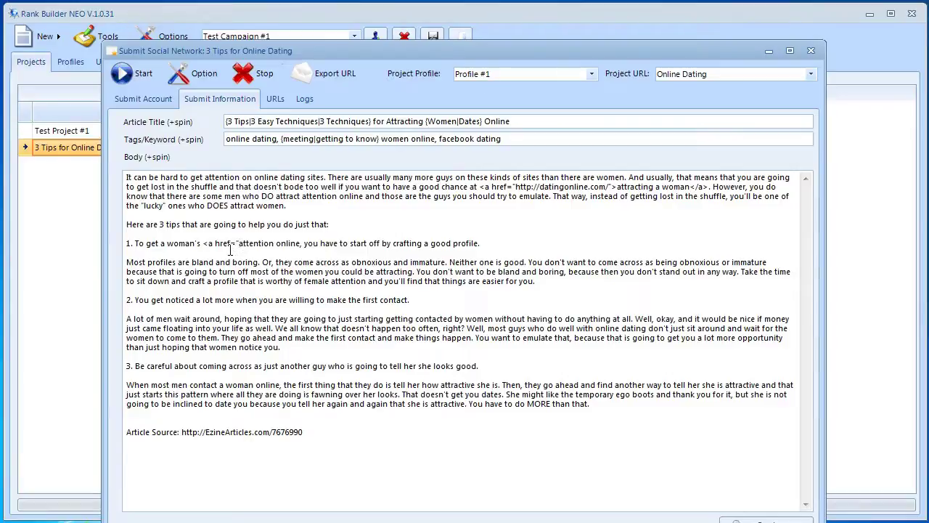
type("http//bing.com/\"")
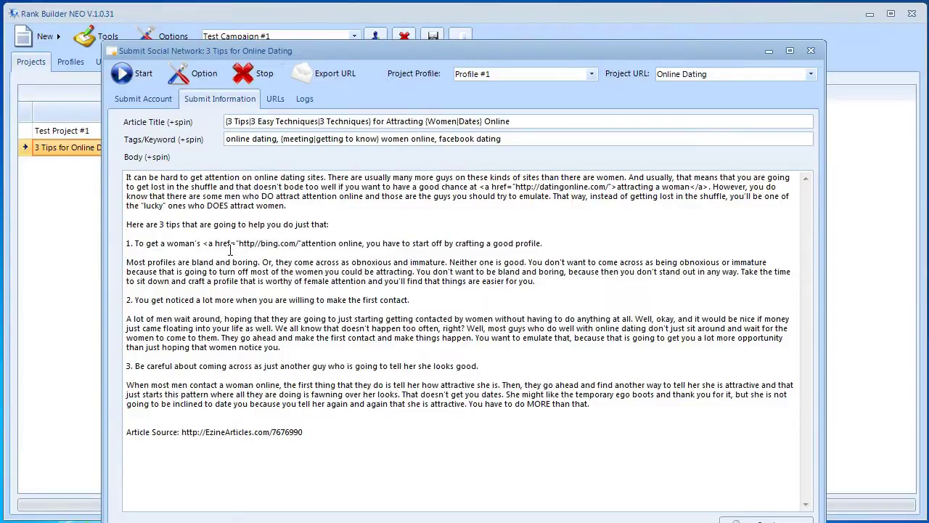
type(">attention online")
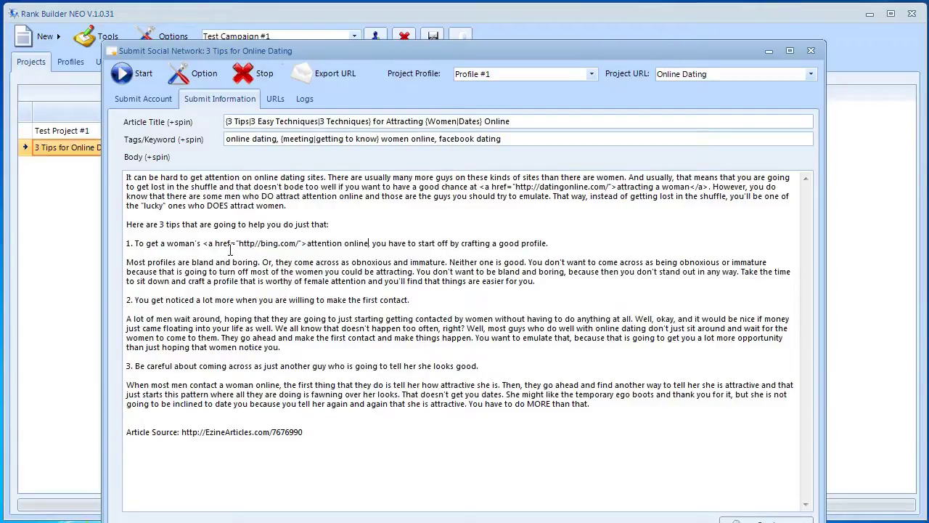
type("</a")
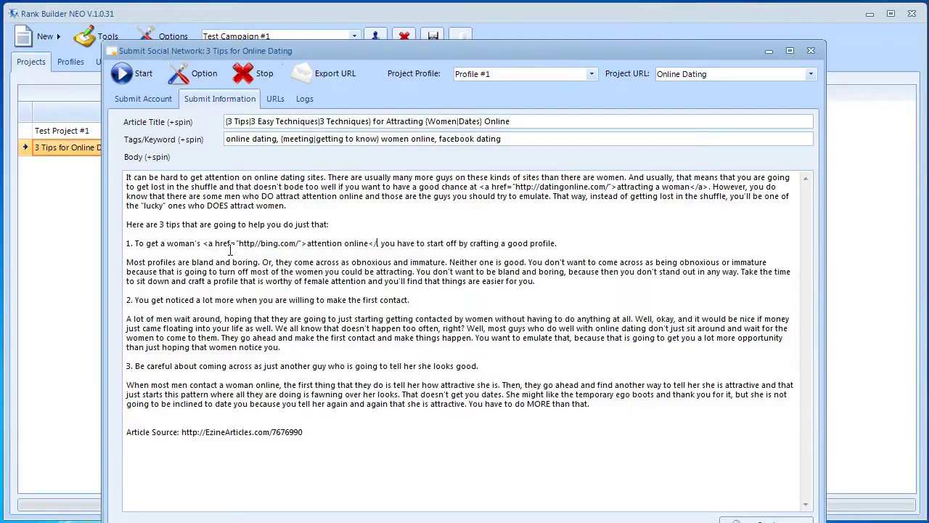
type(">")
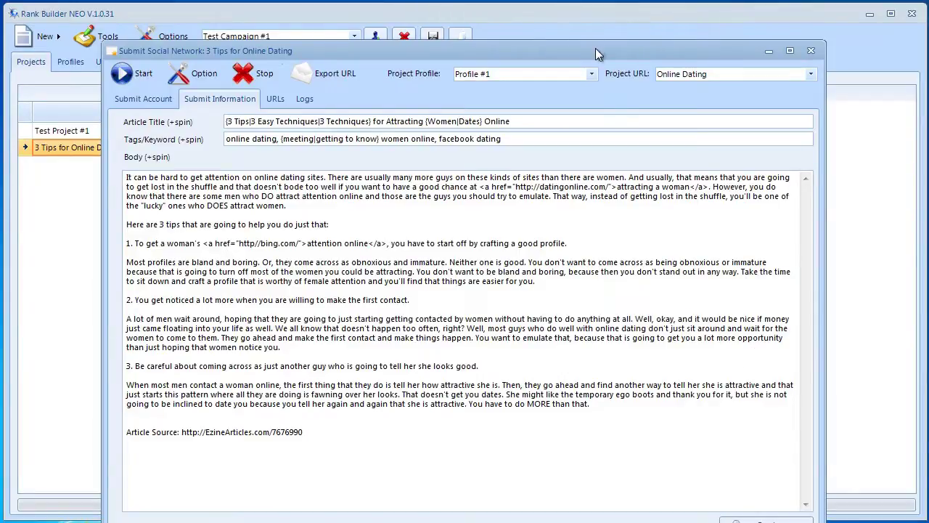
left_click_drag(596, 48, 583, 26)
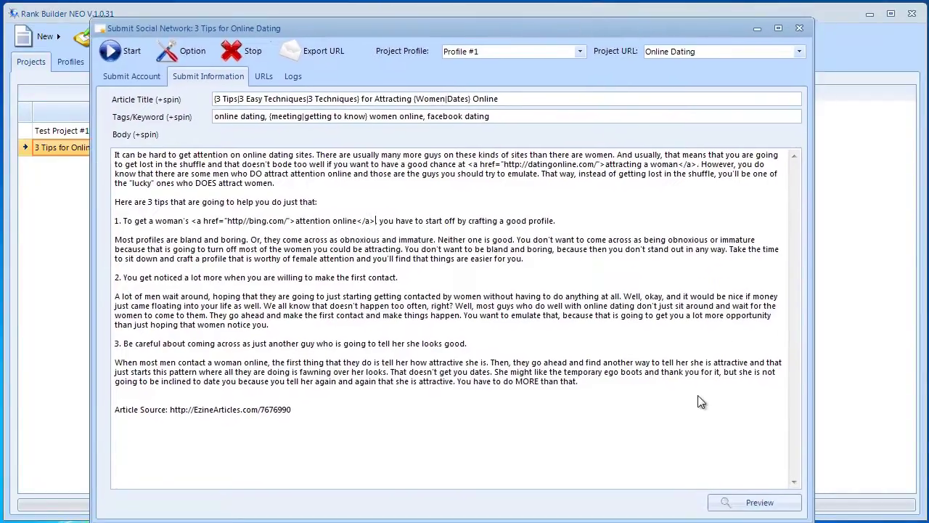
left_click(739, 510)
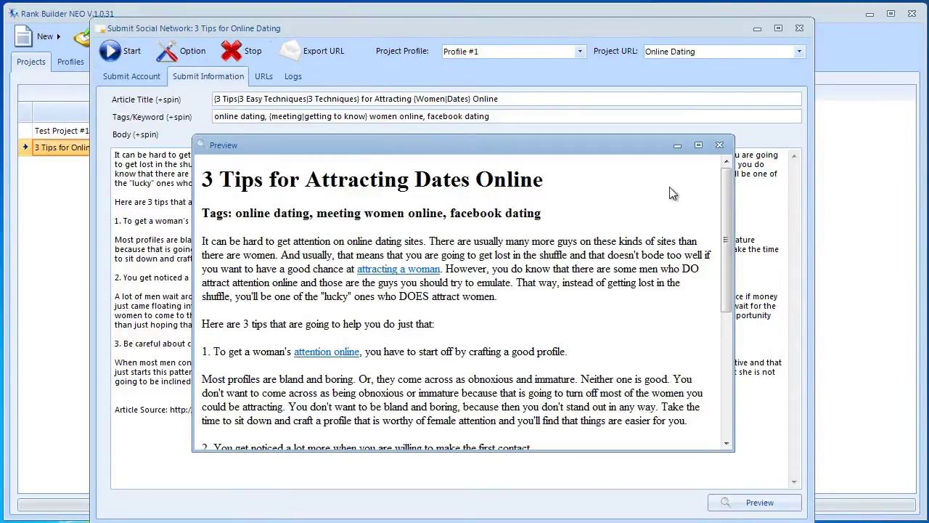
left_click_drag(730, 182, 696, 181)
left_click(719, 146)
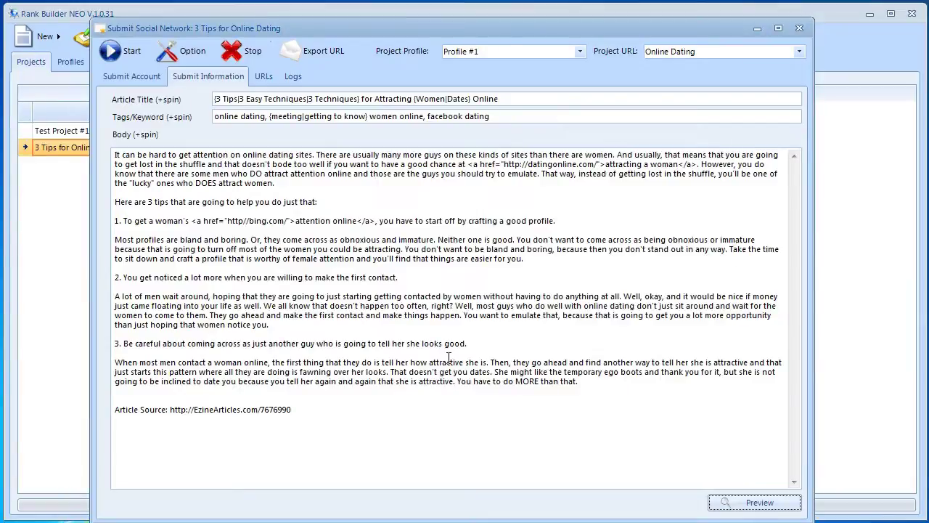
Check the empty URLs and Logs pages, then return to the Submit Account site list
left_click(265, 85)
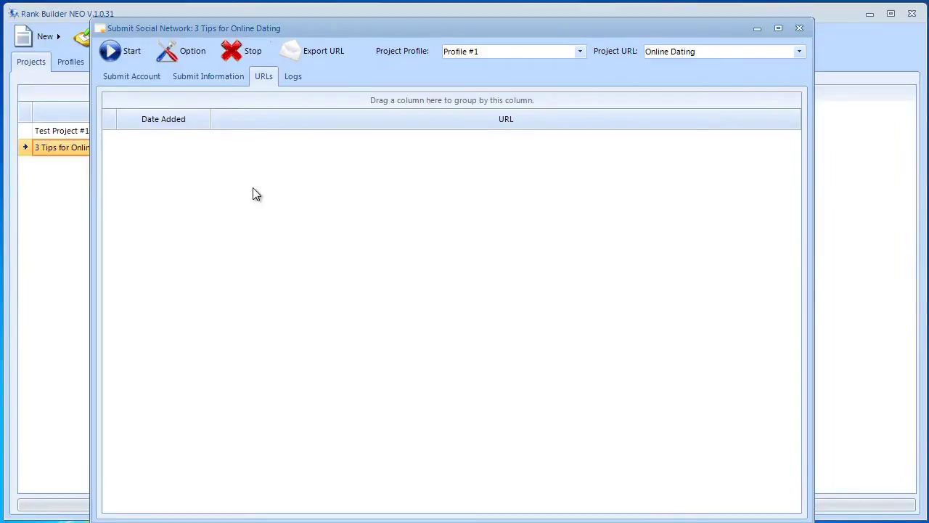
left_click(291, 77)
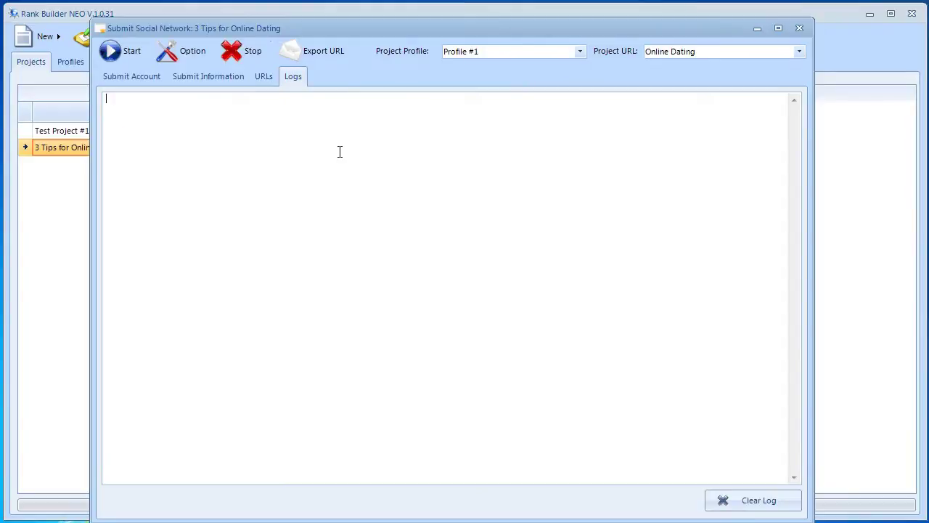
left_click(152, 80)
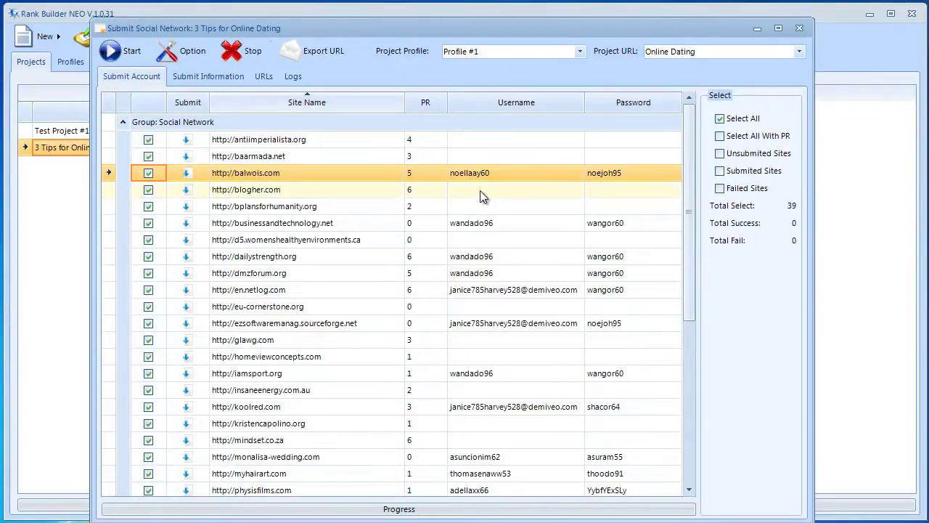
Start submitting the article to the 25 checked sites and let the run finish
left_click(111, 51)
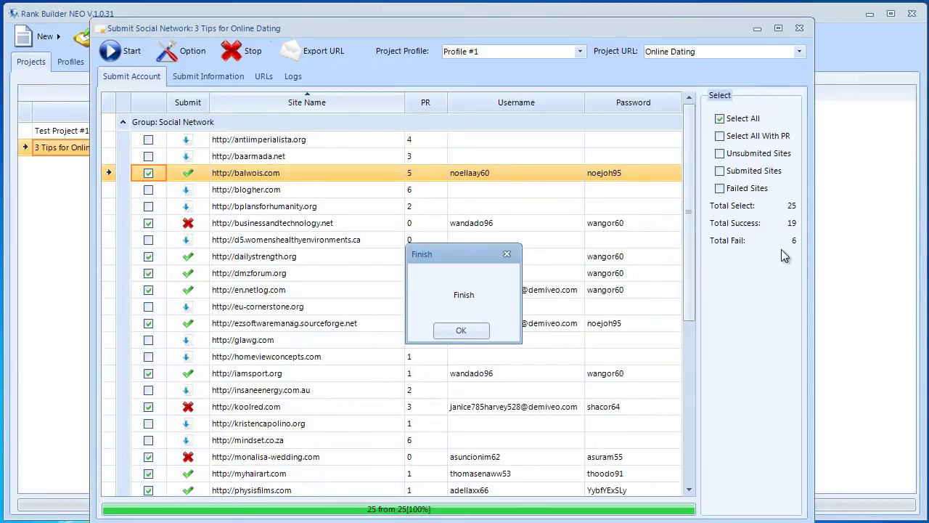
Dismiss the Finish message, then check the posted article URLs and scroll through the submission log
left_click(461, 331)
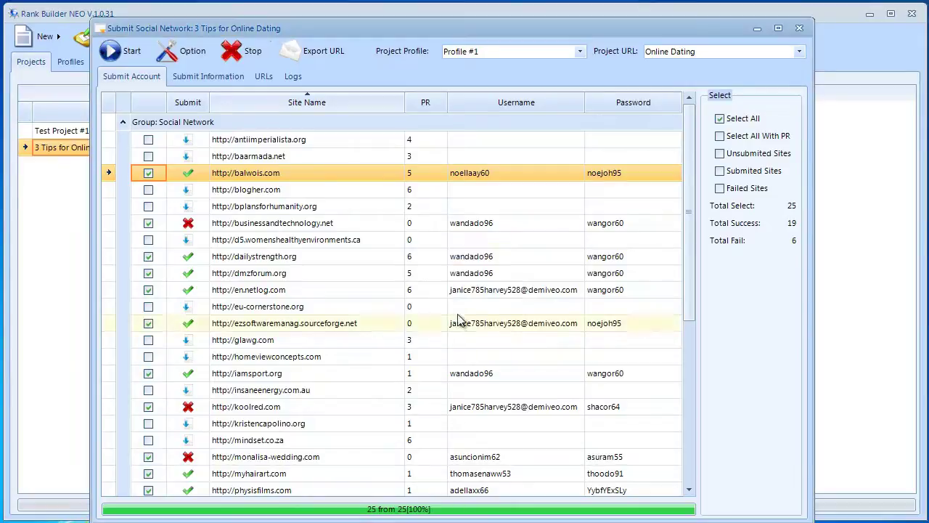
left_click(264, 79)
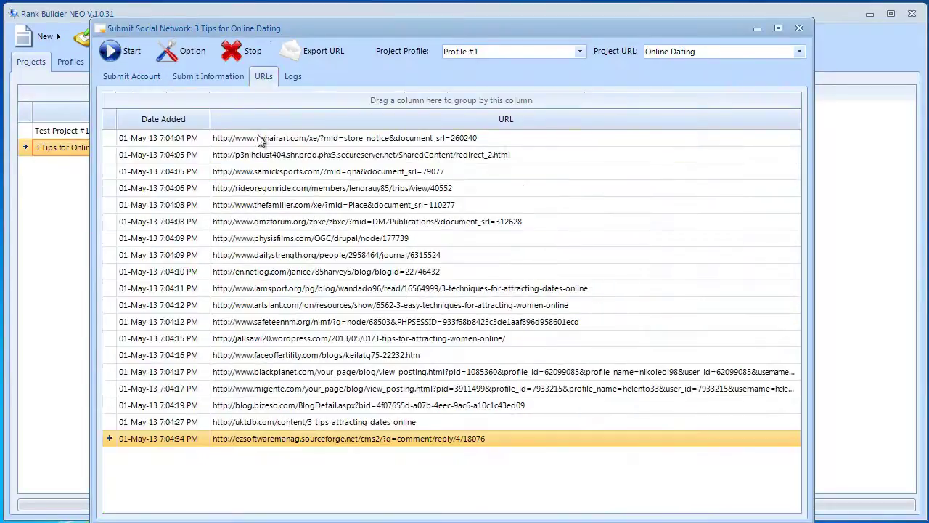
left_click(294, 78)
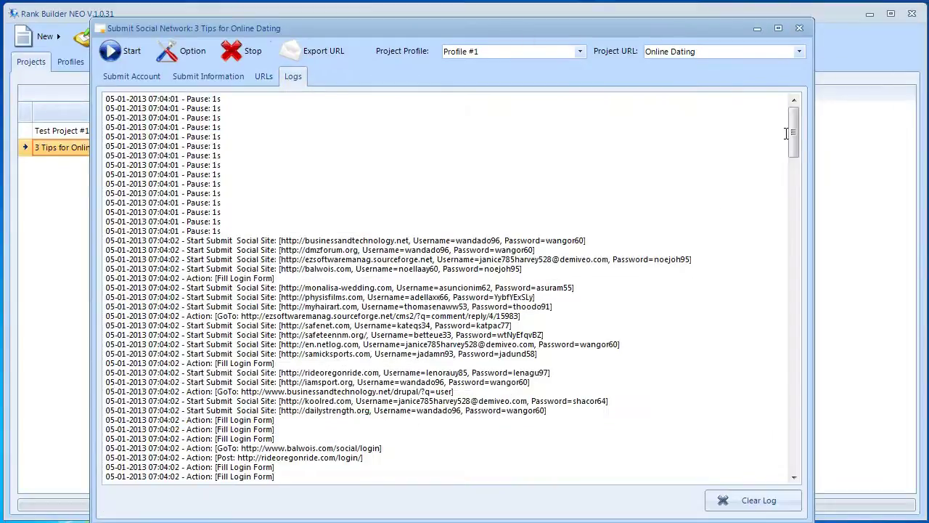
left_click_drag(794, 125, 794, 432)
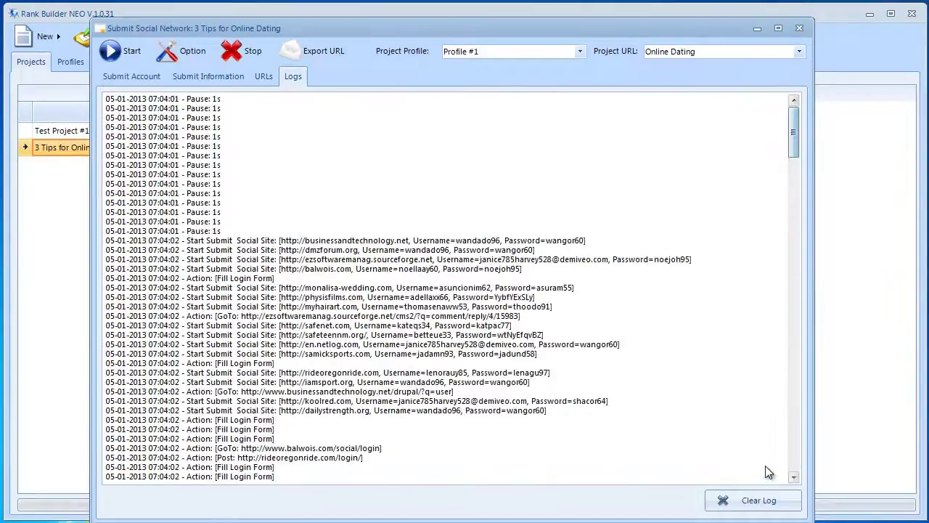
Close the submission window and check that the Online Dating URL list holds 19 posted URLs
left_click(800, 29)
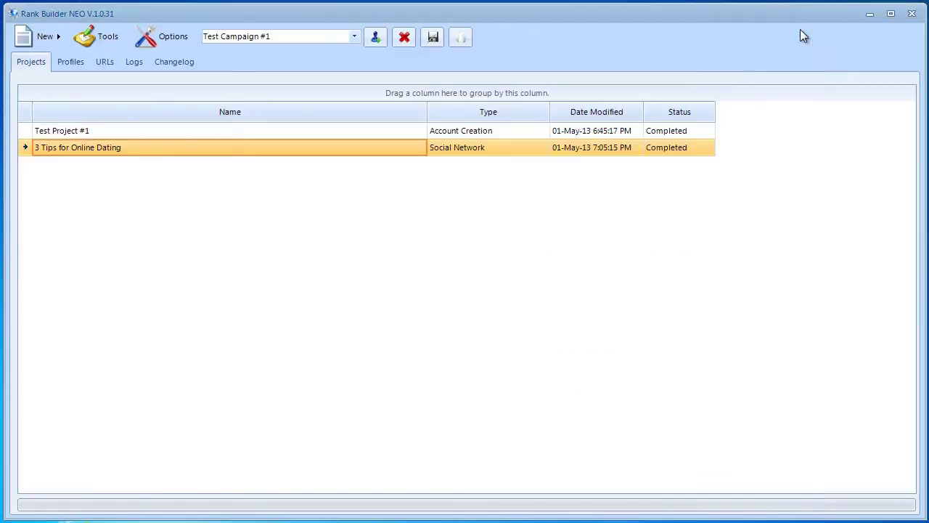
left_click(112, 63)
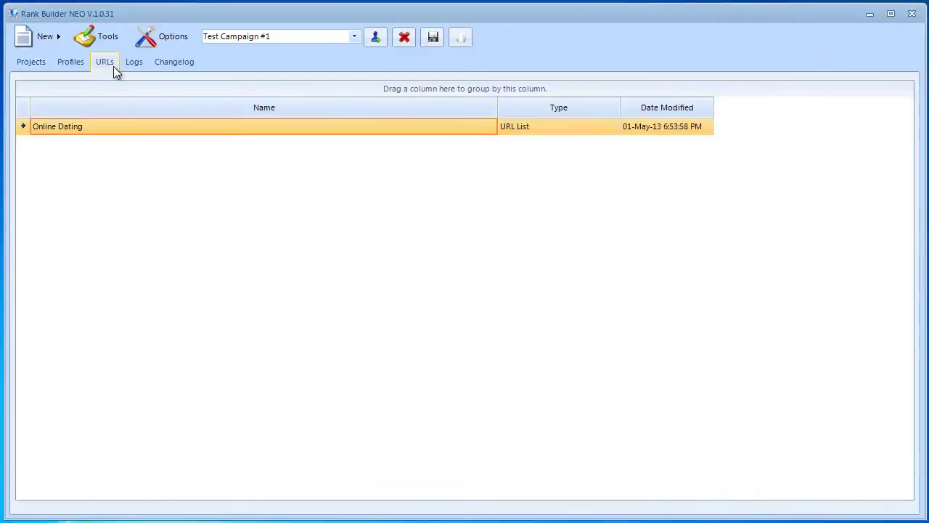
double_click(119, 127)
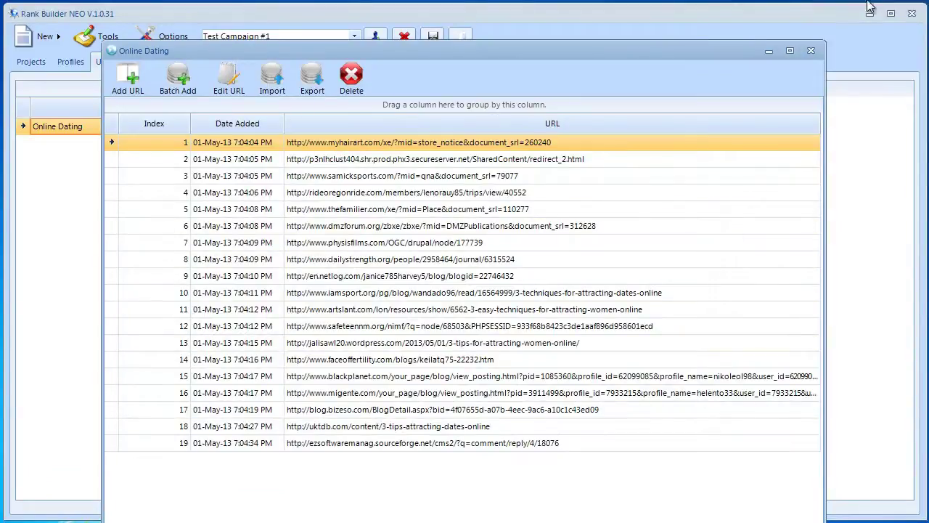
left_click(811, 50)
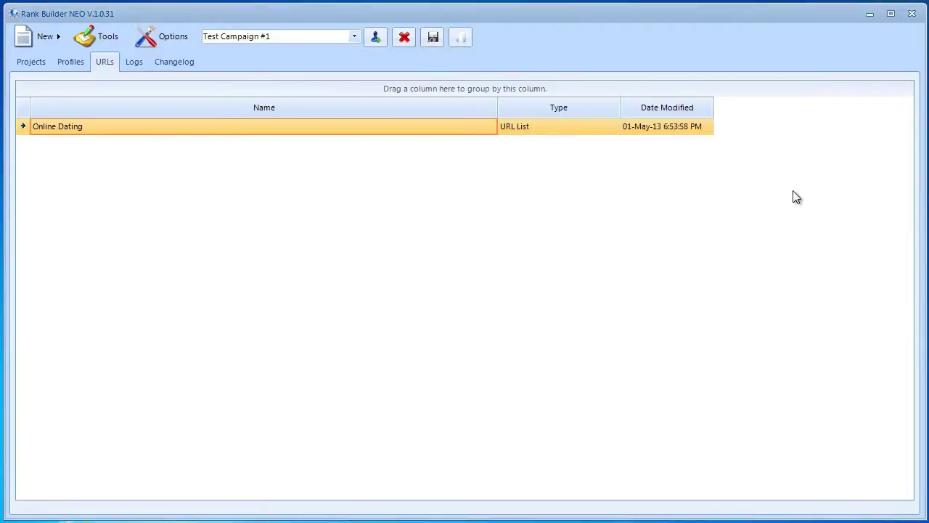